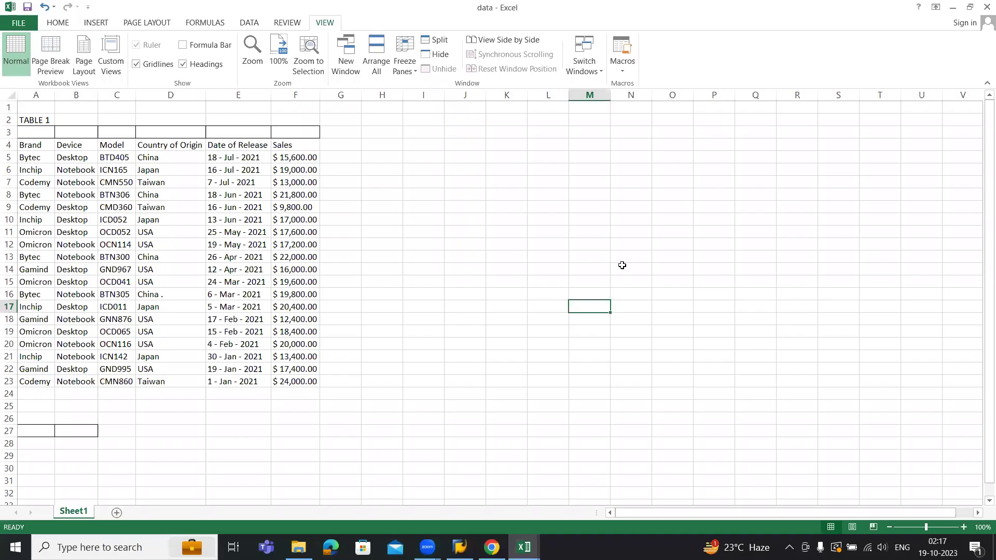
Switch from the taskbar thumbnails to Book3, back to data, then to Book3 again
left_click(524, 548)
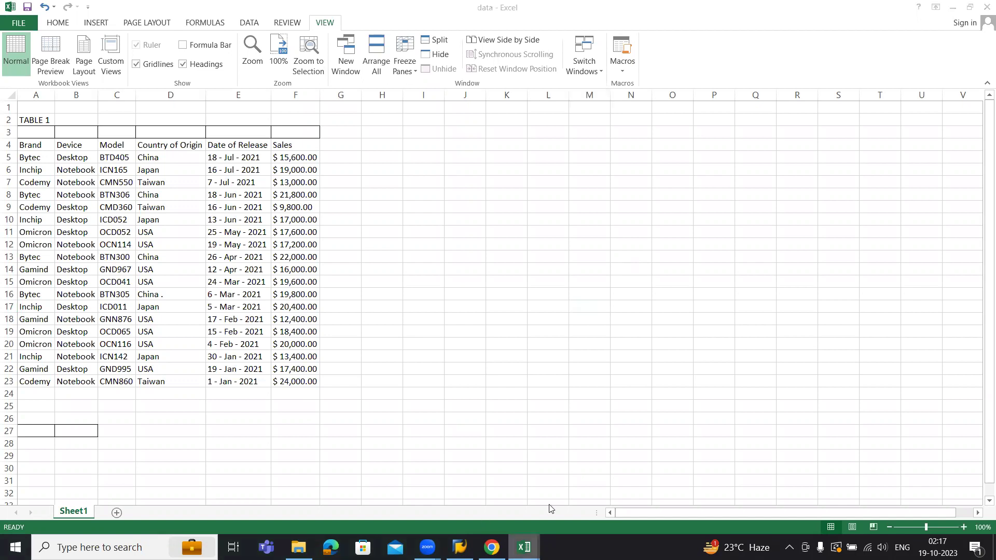
left_click(469, 497)
left_click(571, 494)
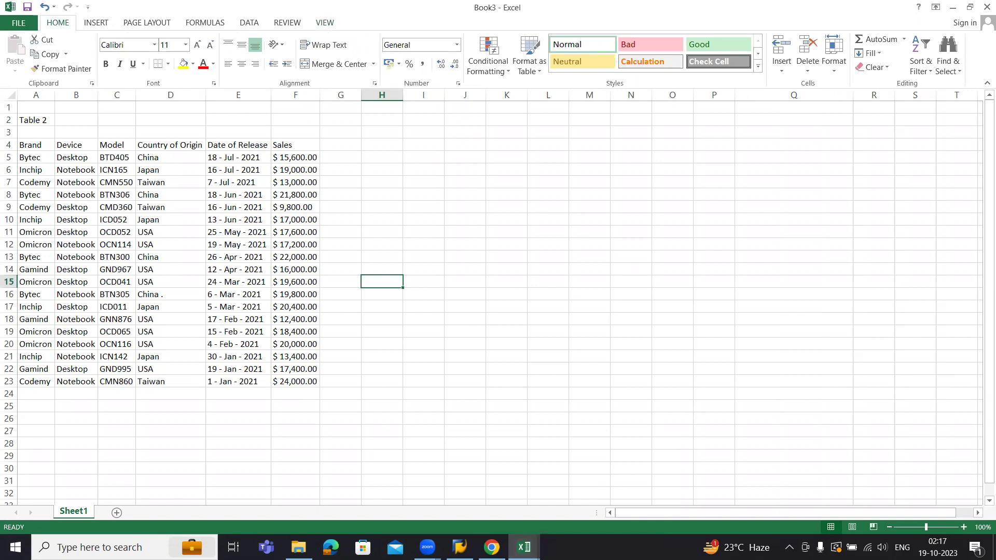
left_click(524, 547)
left_click(488, 490)
left_click(524, 548)
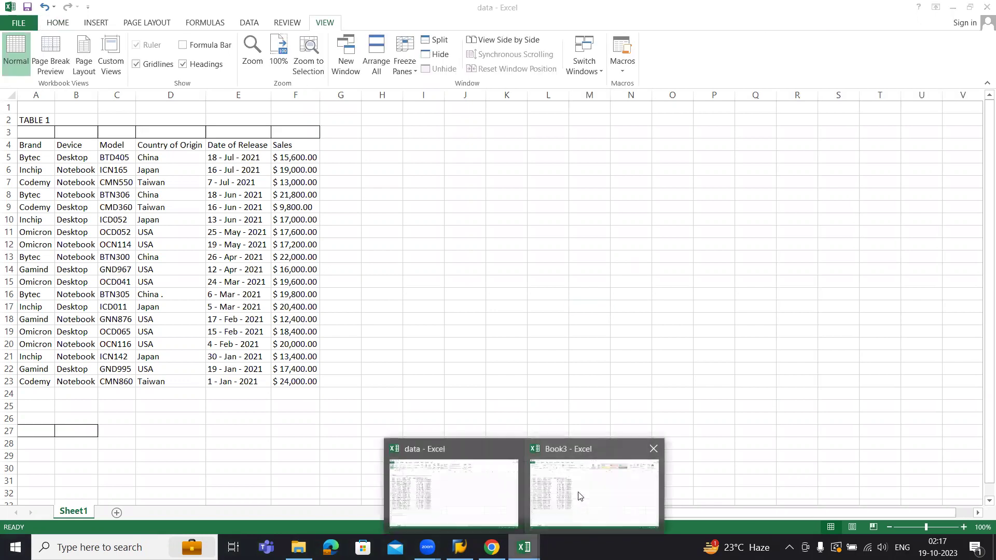
left_click(578, 492)
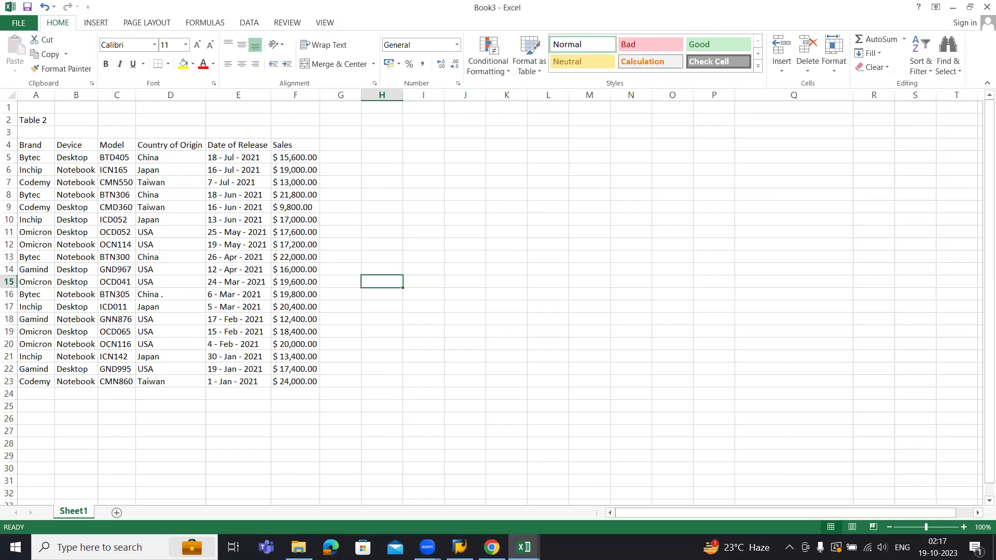
Bring data forward briefly, return to Book3, and select cell J19 beside Table 2
left_click(524, 547)
left_click(441, 492)
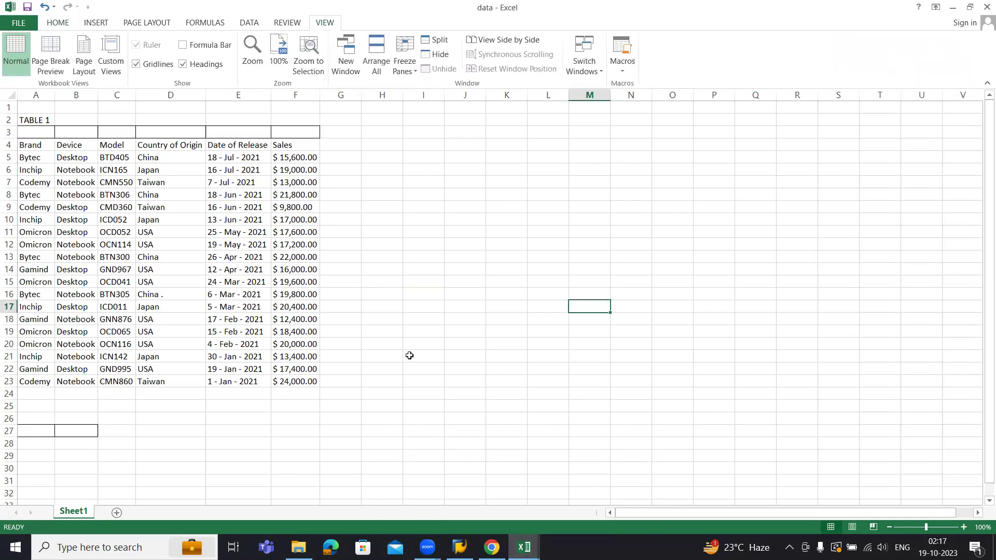
left_click(411, 356)
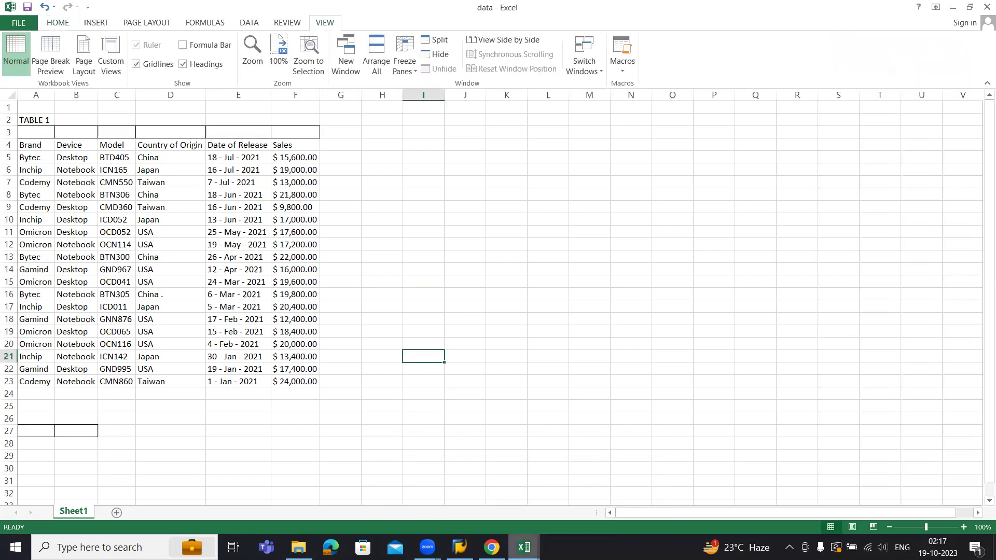
left_click(524, 547)
left_click(580, 487)
left_click(460, 333)
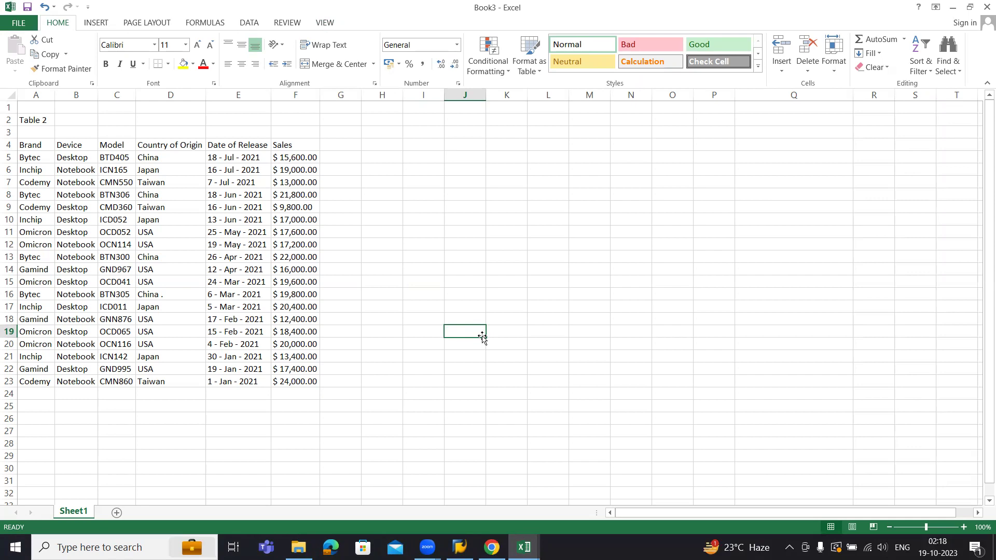
In Book3, select part of the date and sales columns, then cells A5 and B5
left_click_drag(267, 185, 282, 233)
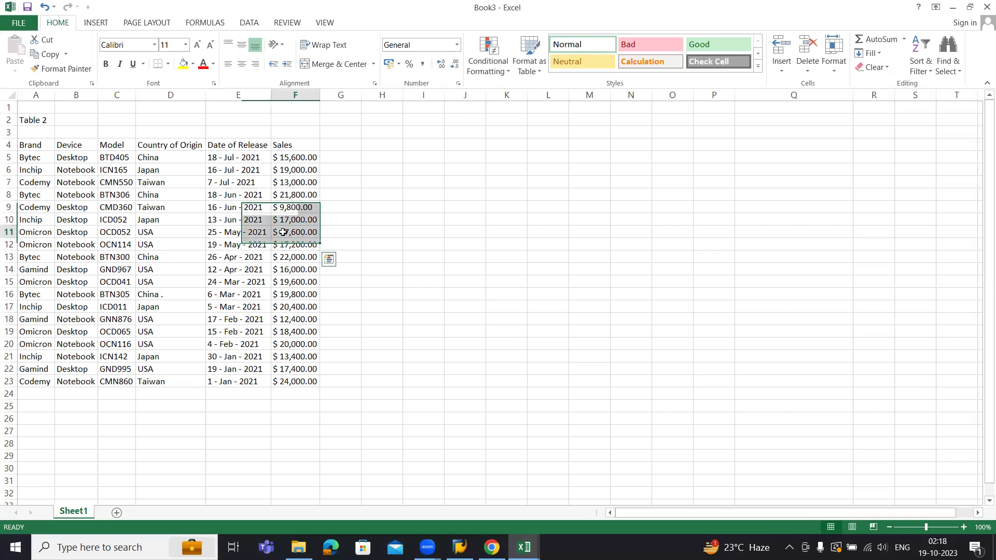
left_click(29, 159)
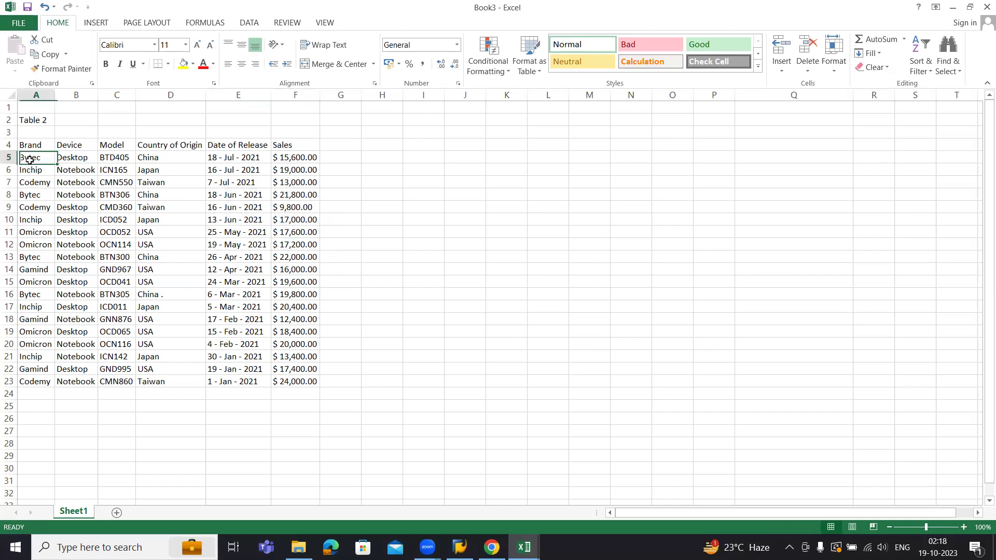
left_click(73, 157)
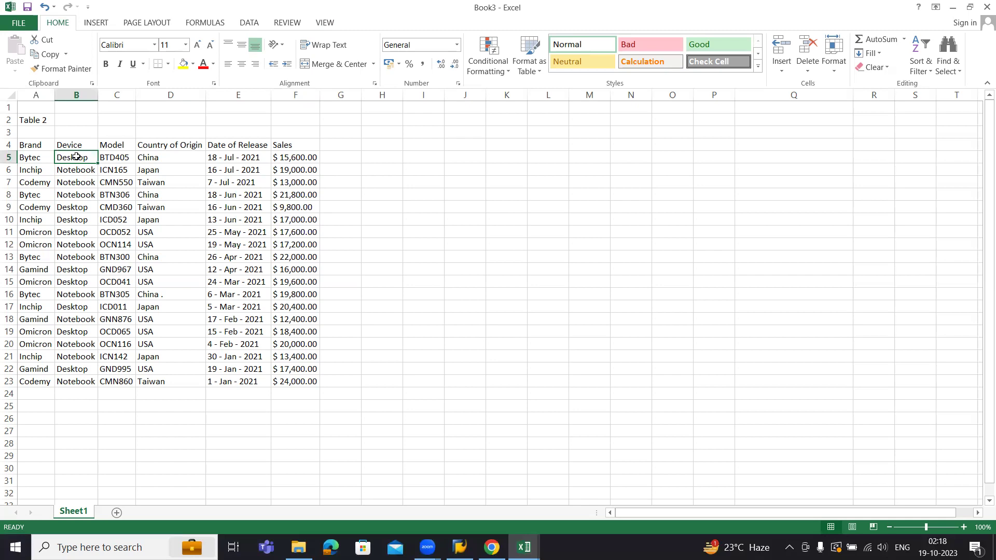
Toggle between data and Book3 with Ctrl+Tab, then bring up the Alt+Tab window switcher
key("ctrl+Tab")
left_click(73, 158)
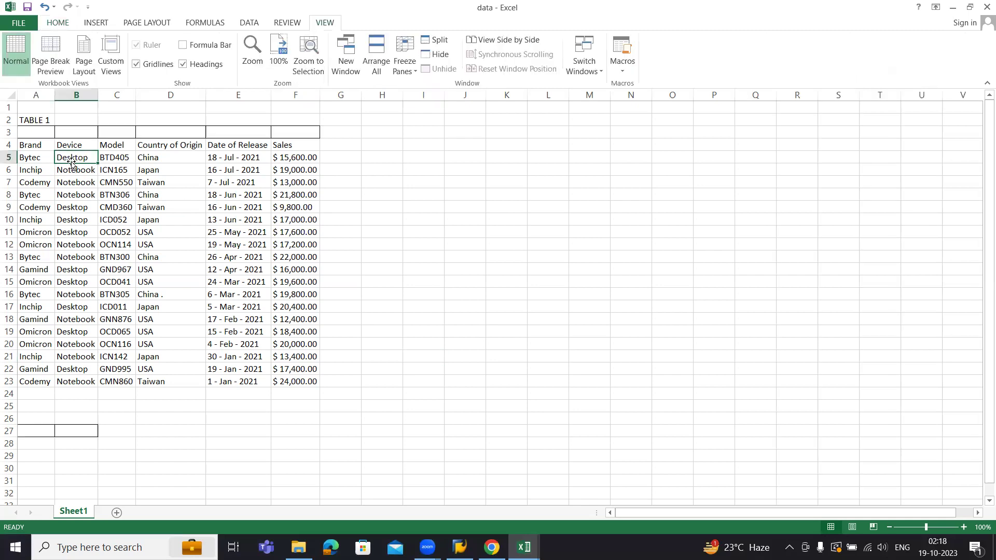
key("ctrl+Tab")
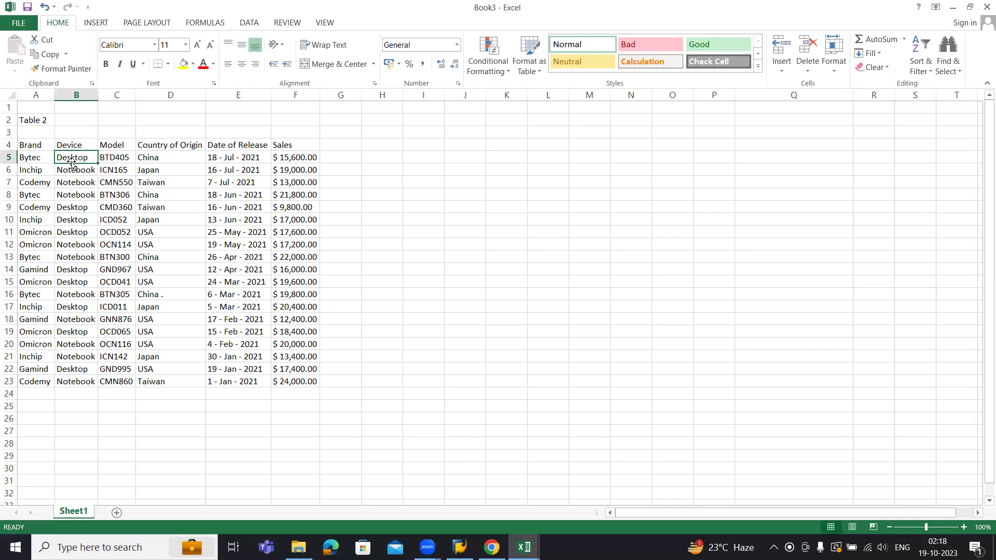
key("ctrl+Tab")
key("ctrl+Tab")
key("ctrl+Tab")
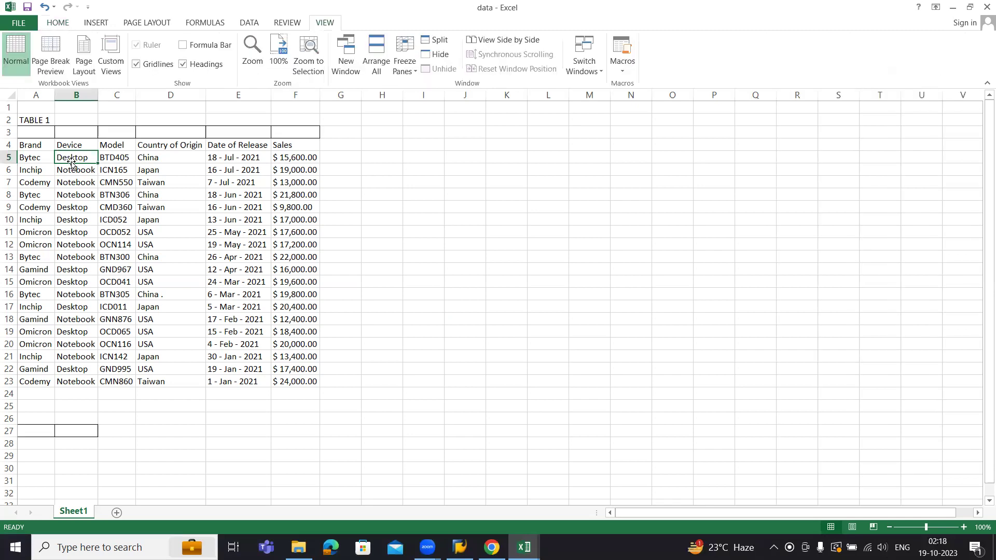
key("alt+Tab")
key("alt+Tab")
key("alt+Tab")
key("alt+Tab")
key("alt+Tab")
key("alt+Tab")
key("alt+Tab")
key("alt+Tab")
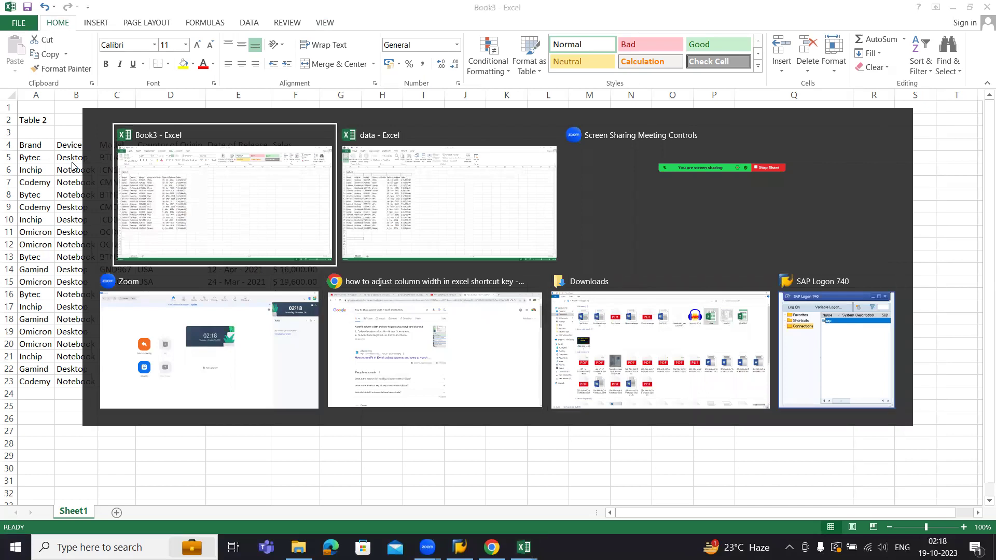
key("alt+Tab")
Bring the data workbook to the front and select cell H18
left_click(297, 267)
left_click(423, 282)
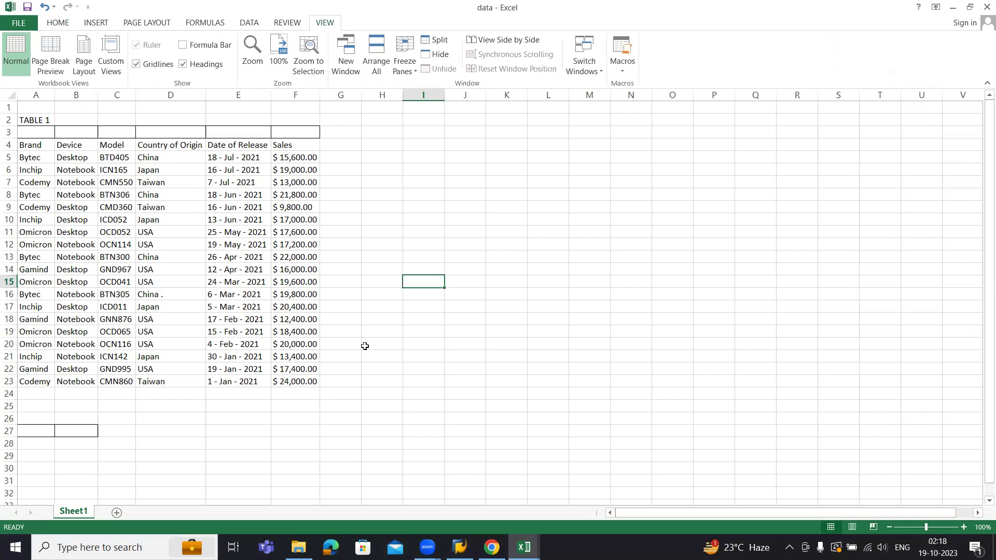
left_click(371, 322)
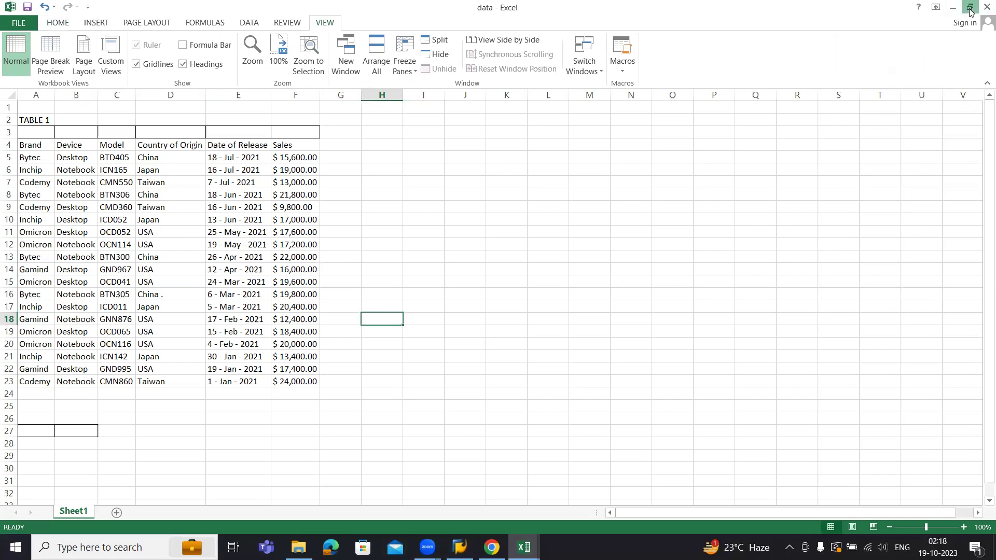
Restore down the data and Book3 windows so they sit side by side
left_click(970, 9)
left_click(980, 31)
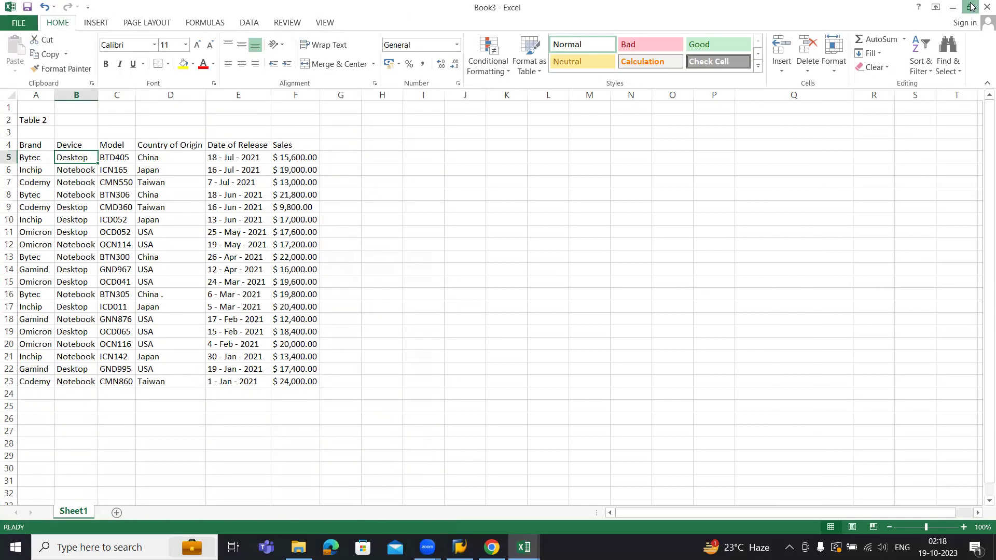
left_click(971, 6)
left_click(774, 433)
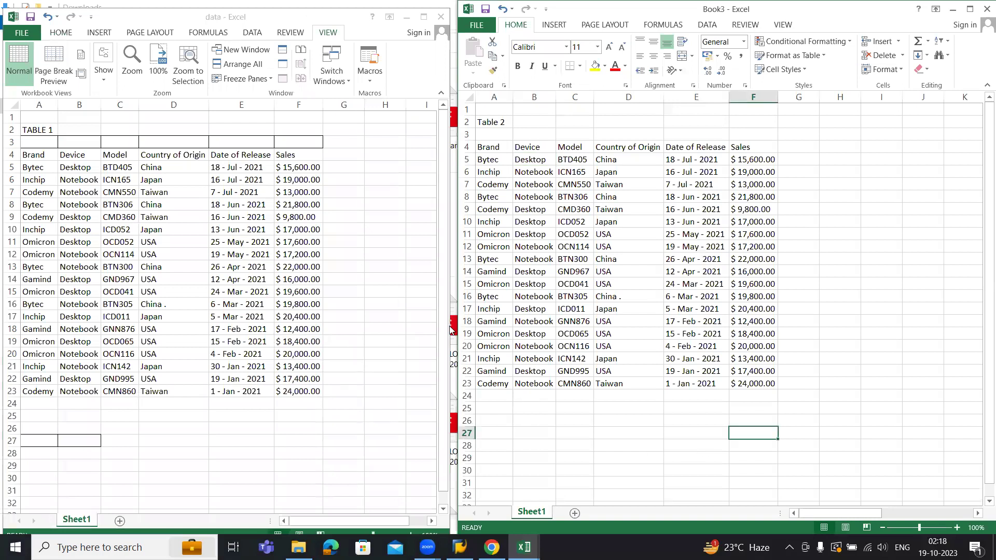
left_click(440, 439)
key("alt+Tab")
key("alt+Tab")
key("alt+Tab")
left_click(696, 310)
left_click(699, 282)
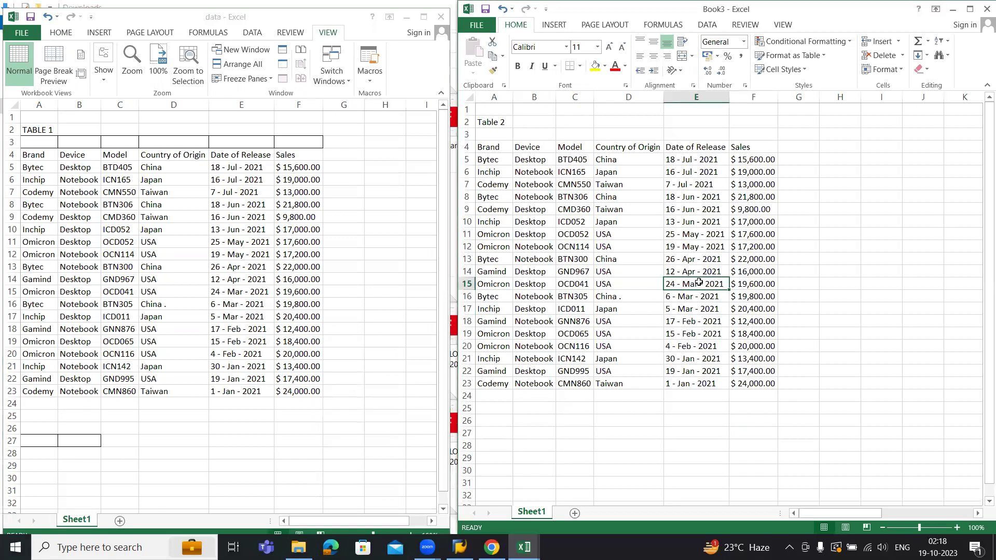
key("ctrl+c")
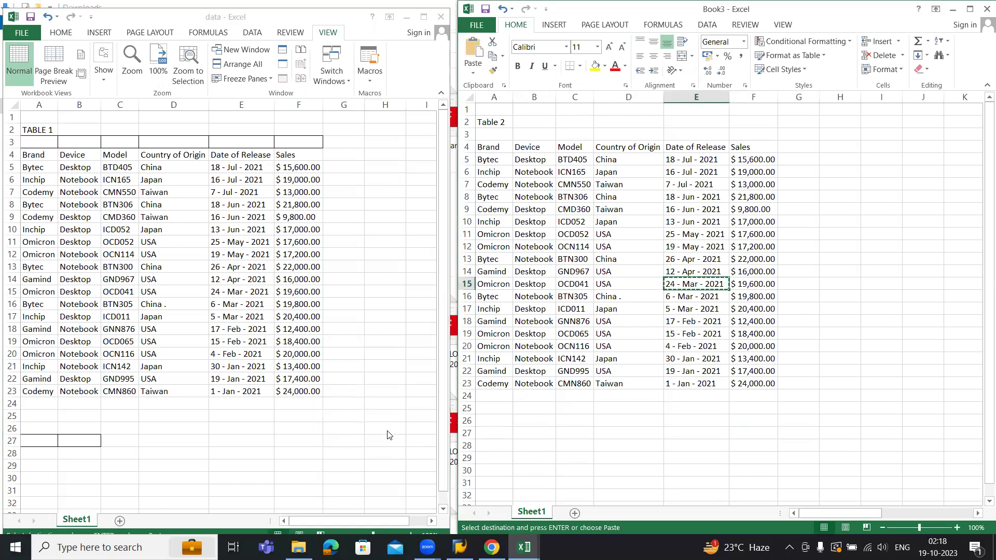
left_click(388, 414)
left_click(388, 415)
key("ctrl+v")
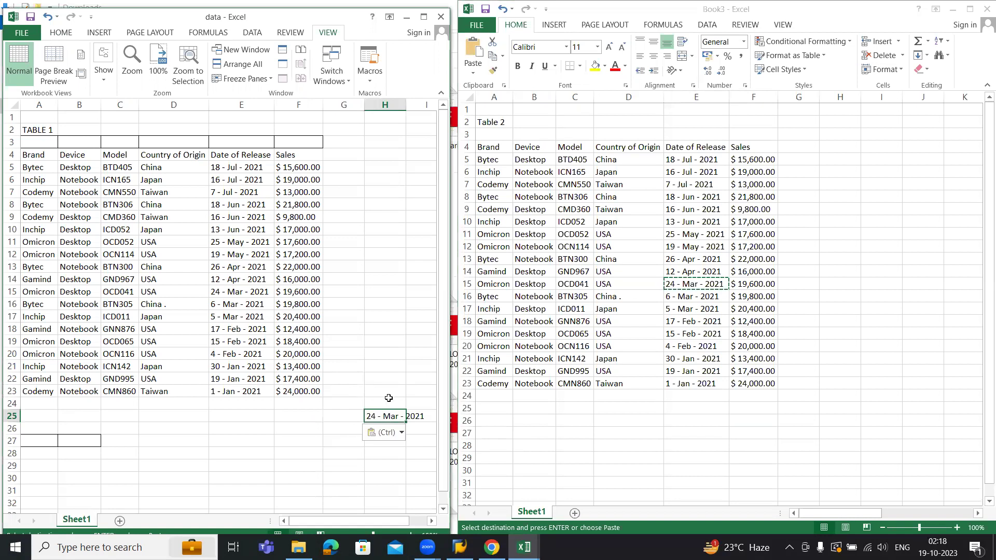
key("ctrl+z")
left_click(396, 303)
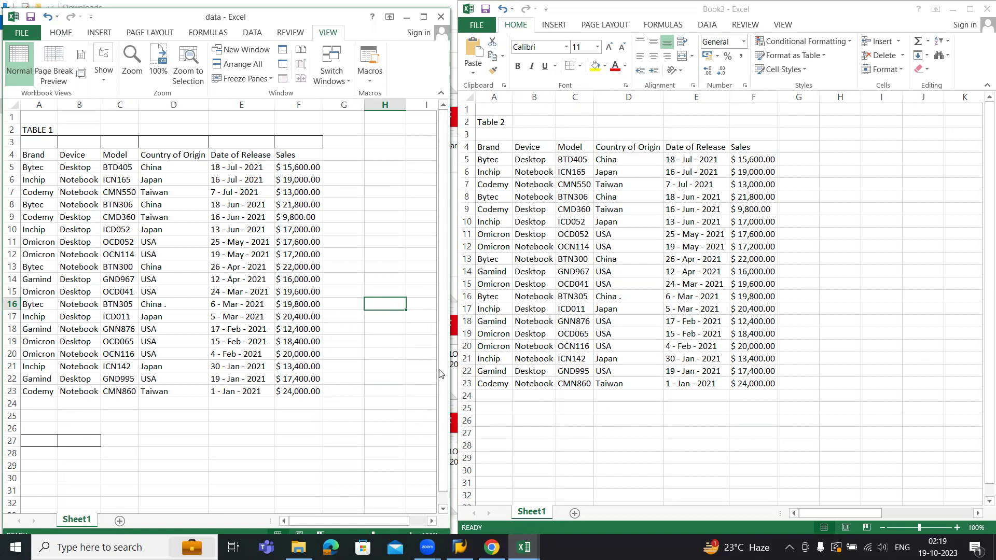
left_click(389, 390)
key("alt+Tab")
key("alt+Tab")
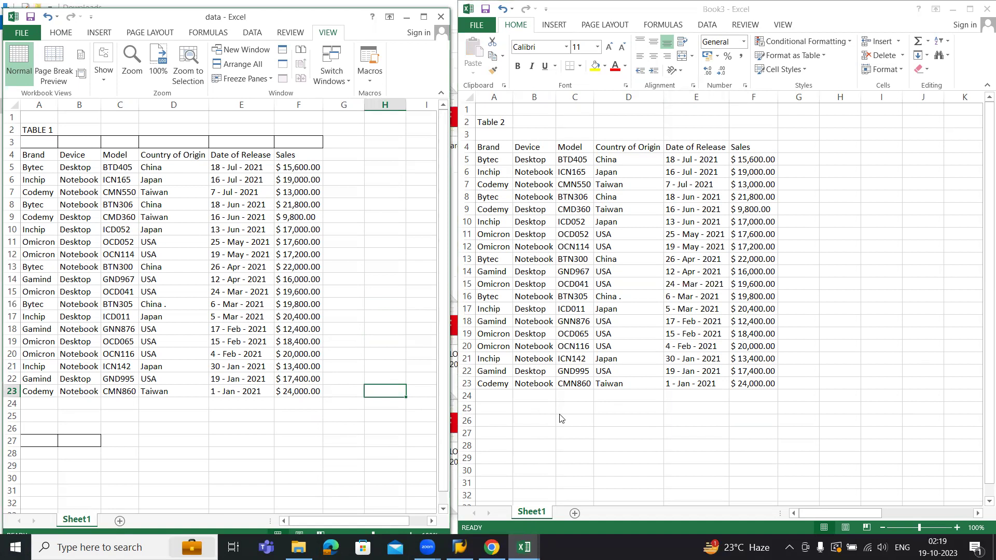
left_click(973, 15)
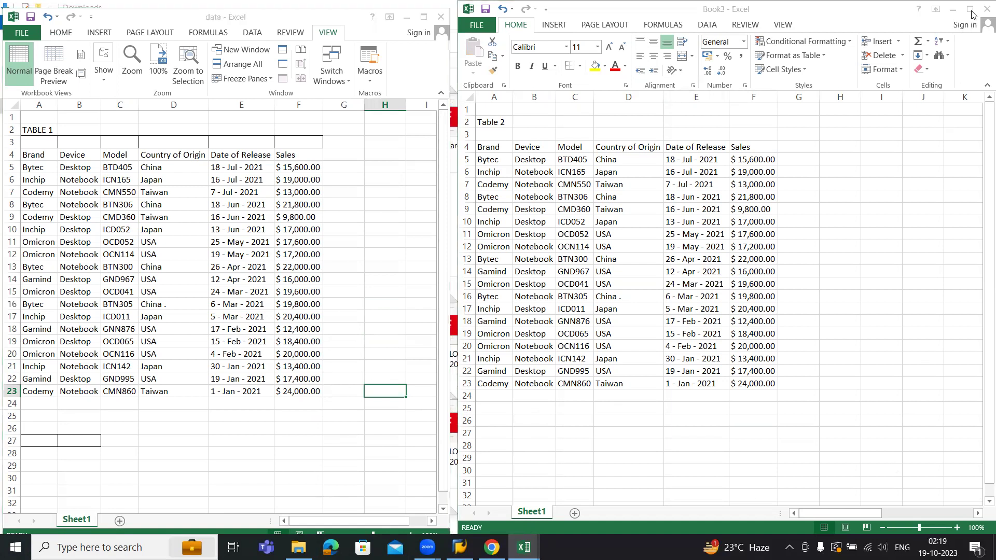
Maximize Book3, then switch to data, maximize it with Win+Up, and select J15
left_click(973, 15)
key("alt+Tab")
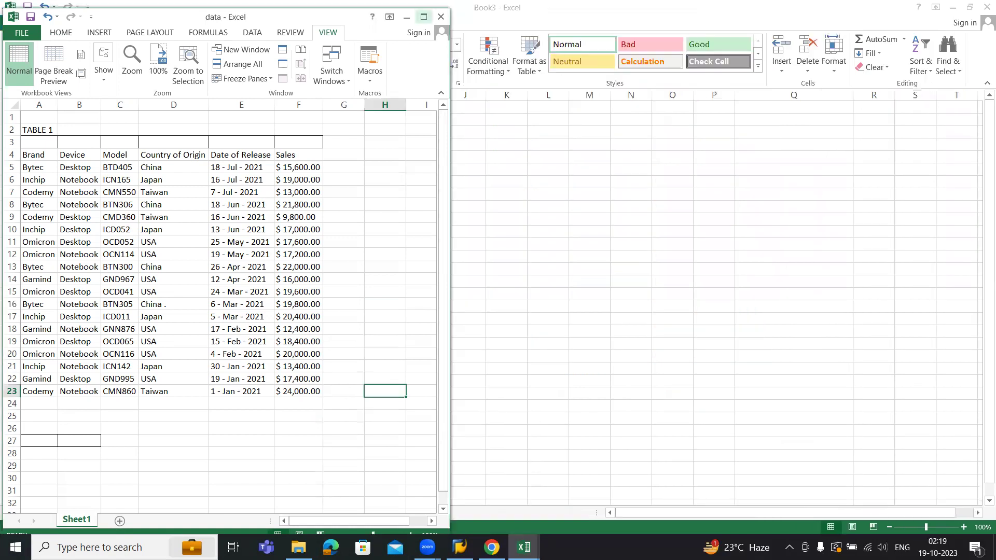
key("super+Up")
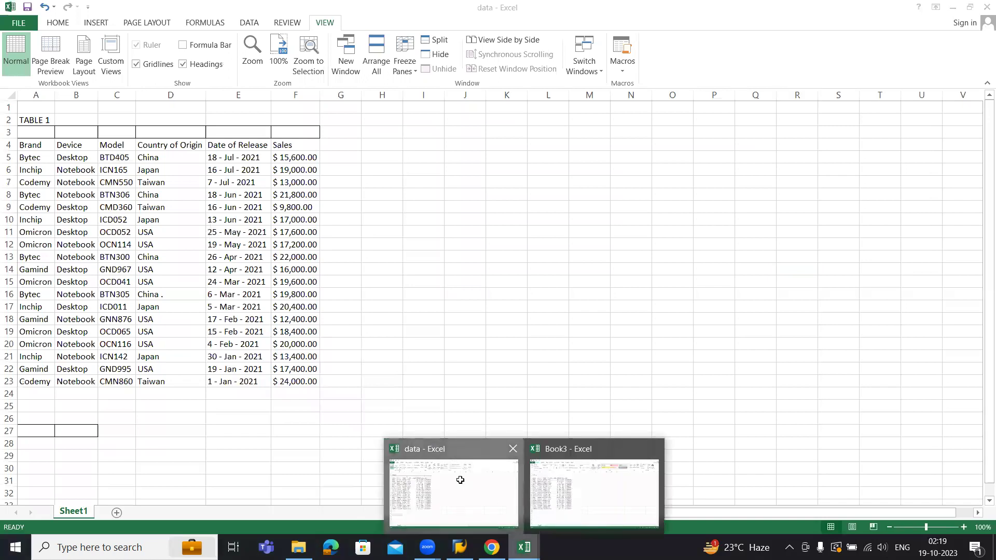
left_click(469, 282)
Apply Arrange All from the View tab with the Vertical option
left_click(57, 23)
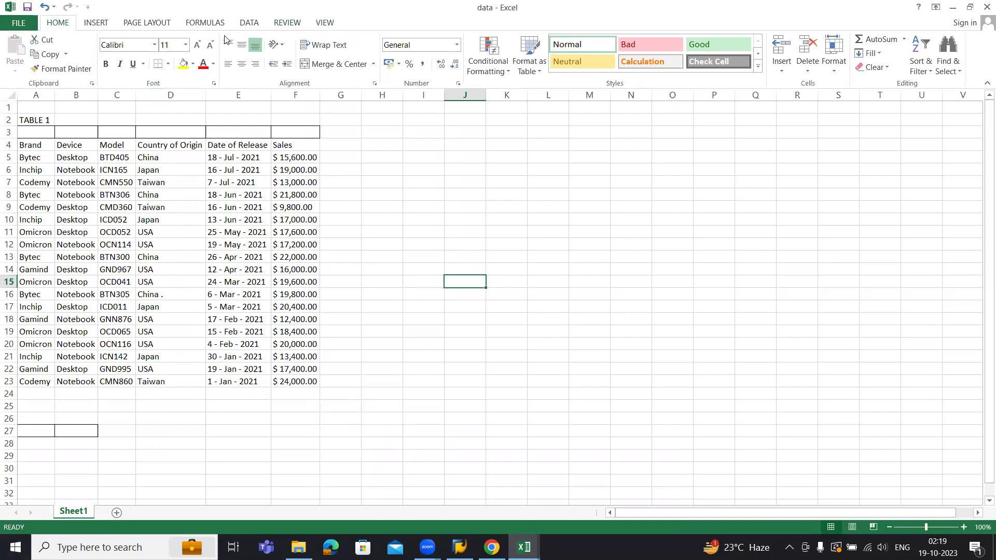
scroll(225, 39, "down", 6)
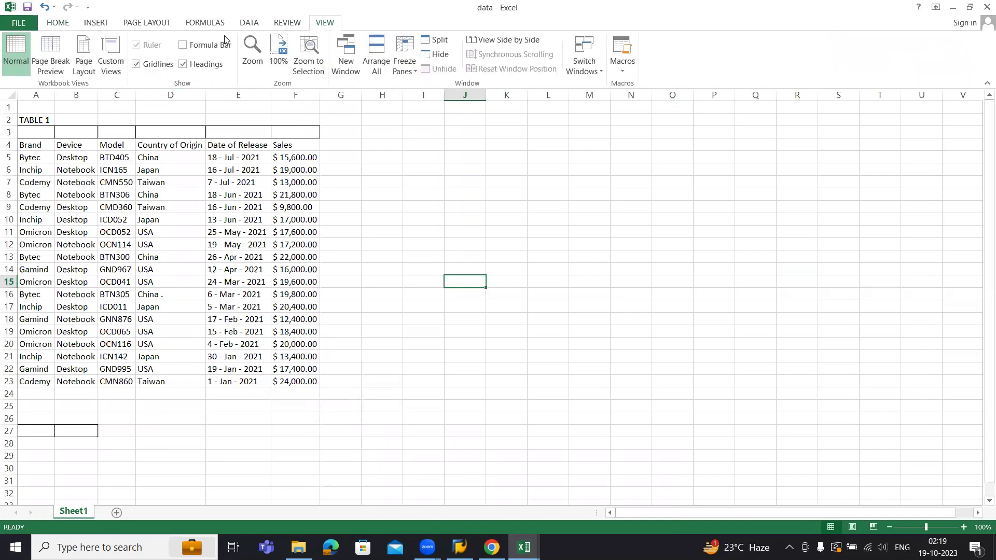
left_click(378, 77)
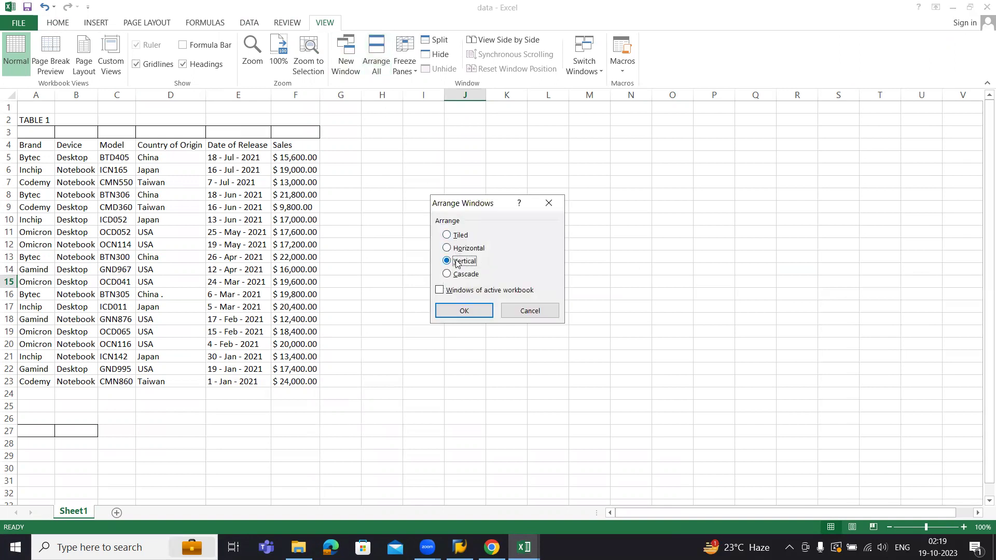
left_click(455, 314)
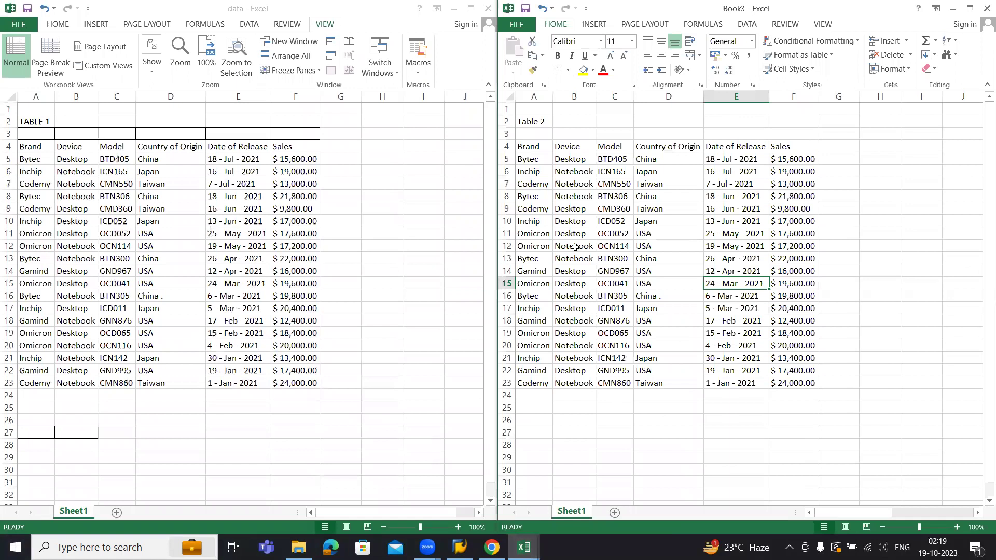
Select cells B27, B5 and B6 alternately in the Book3 and data windows
left_click(566, 434)
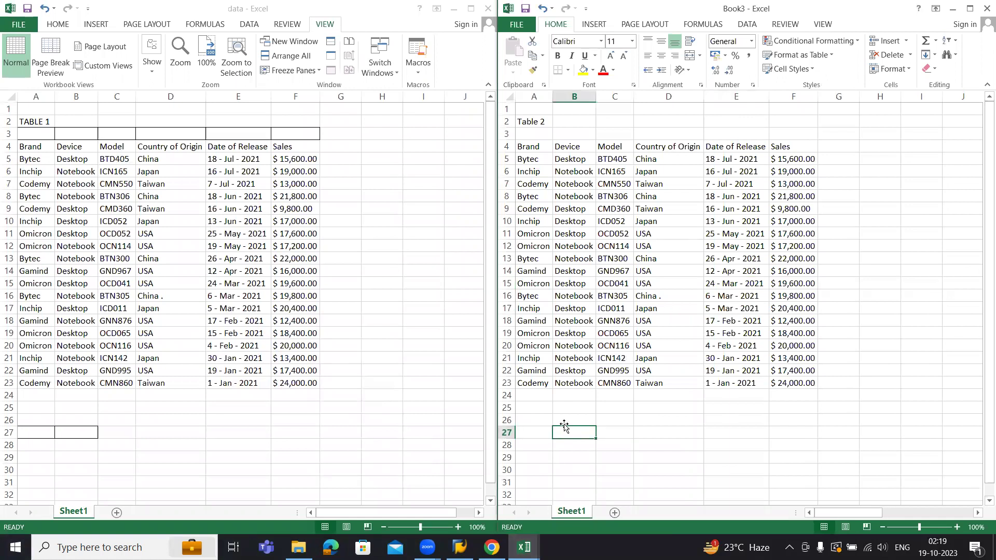
left_click(406, 419)
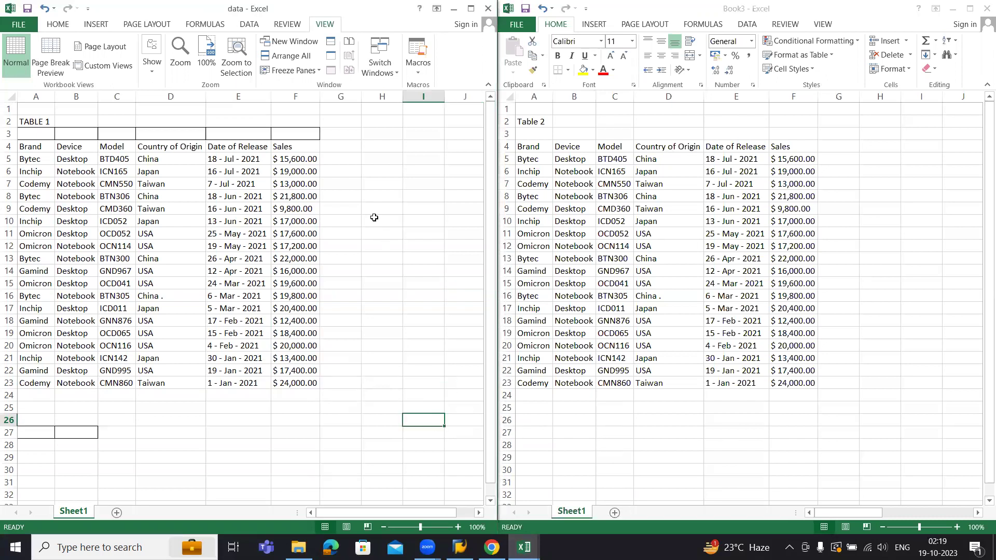
left_click(70, 161)
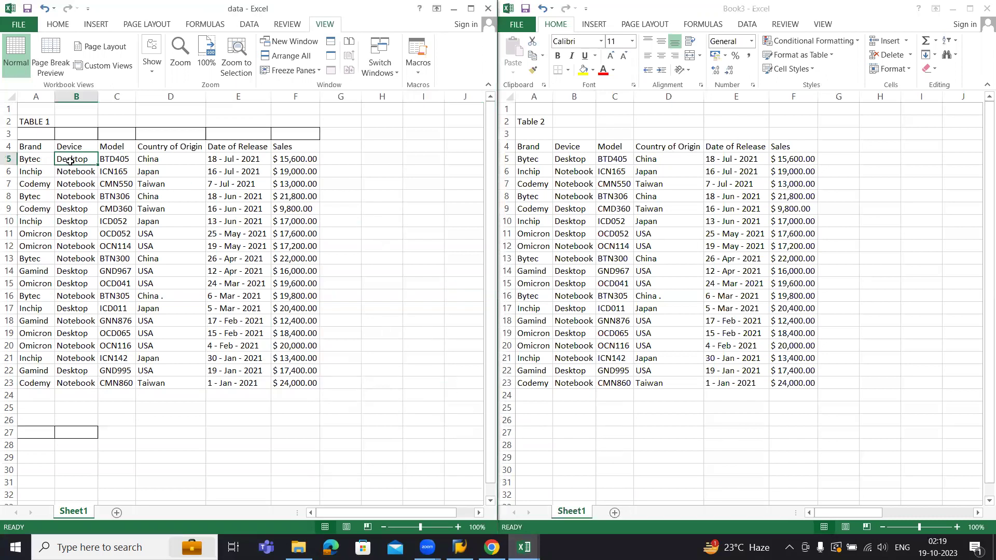
left_click(567, 161)
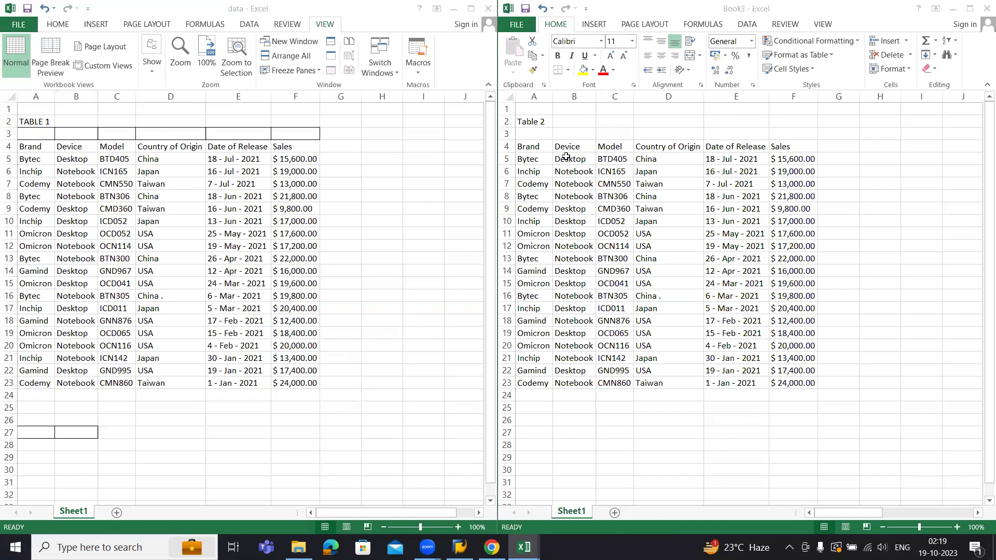
left_click(91, 177)
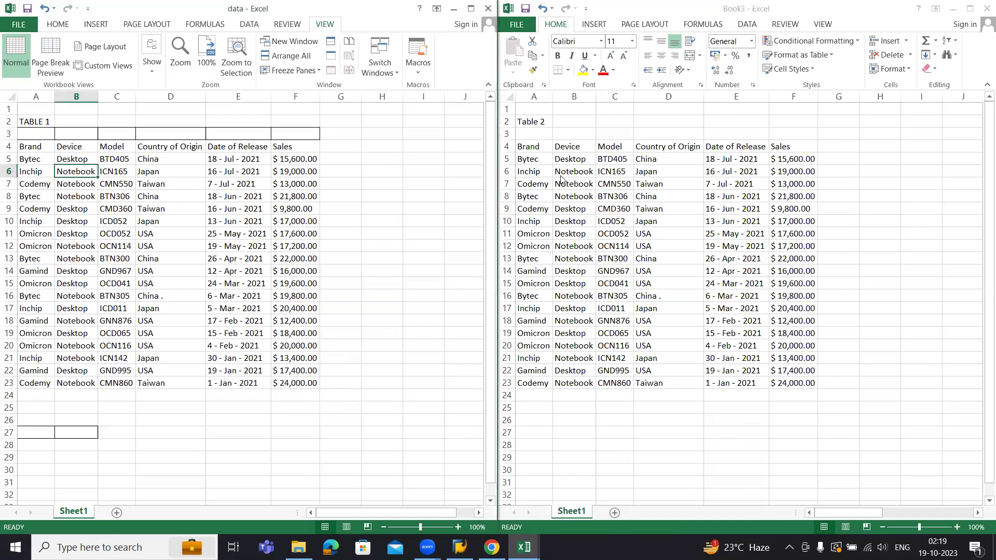
left_click(582, 173)
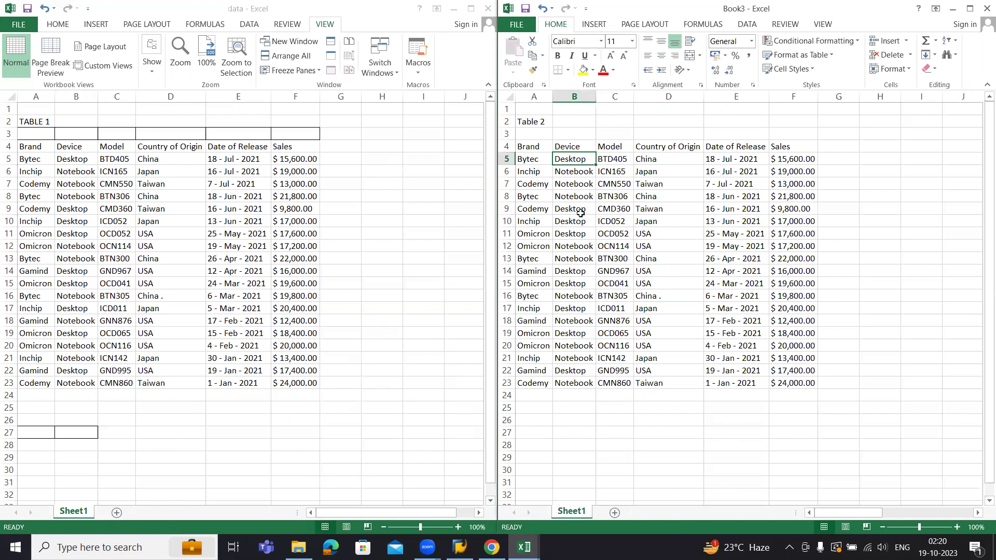
Select H7:I15 in data, switch windows with Alt+Tab, then maximize the data window
left_click_drag(381, 184, 423, 284)
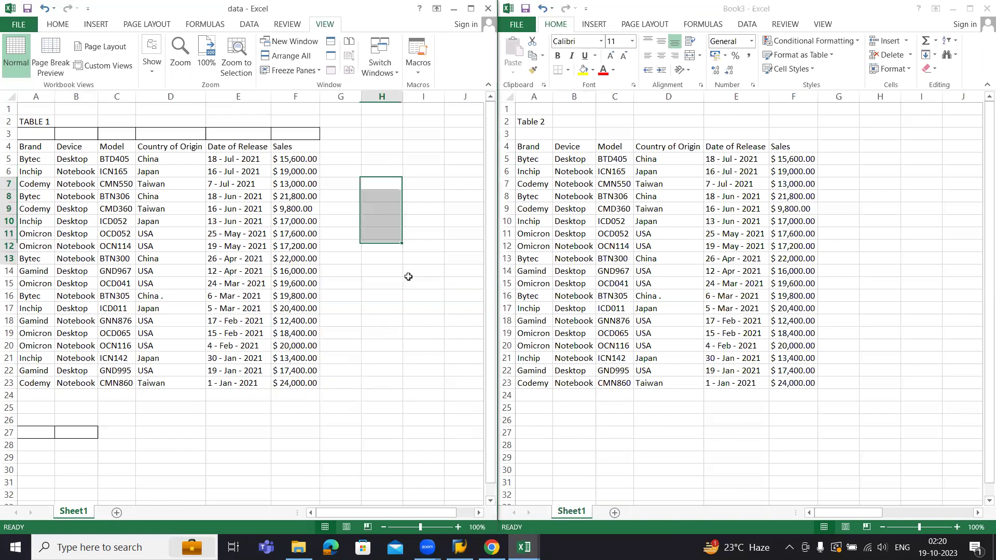
key("alt+Tab")
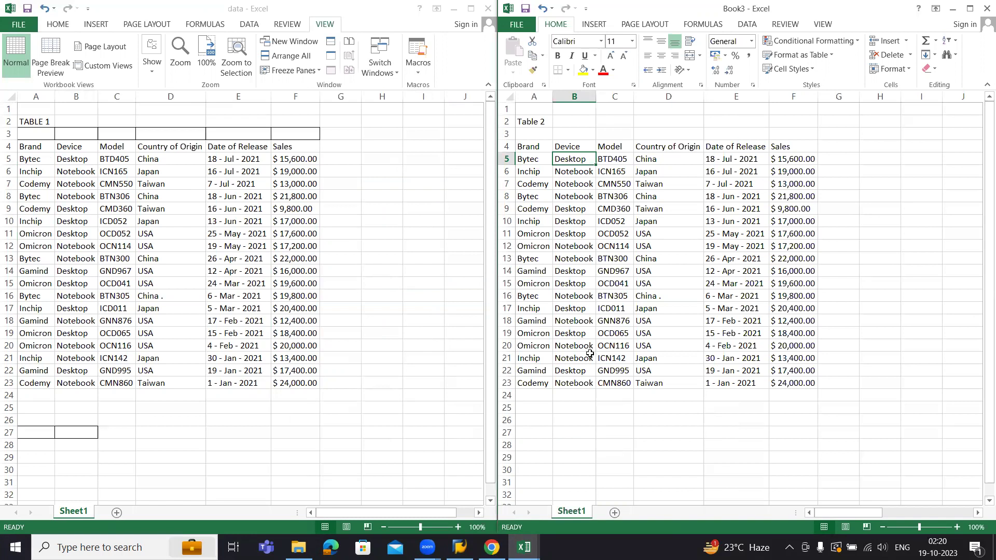
key("alt+Tab")
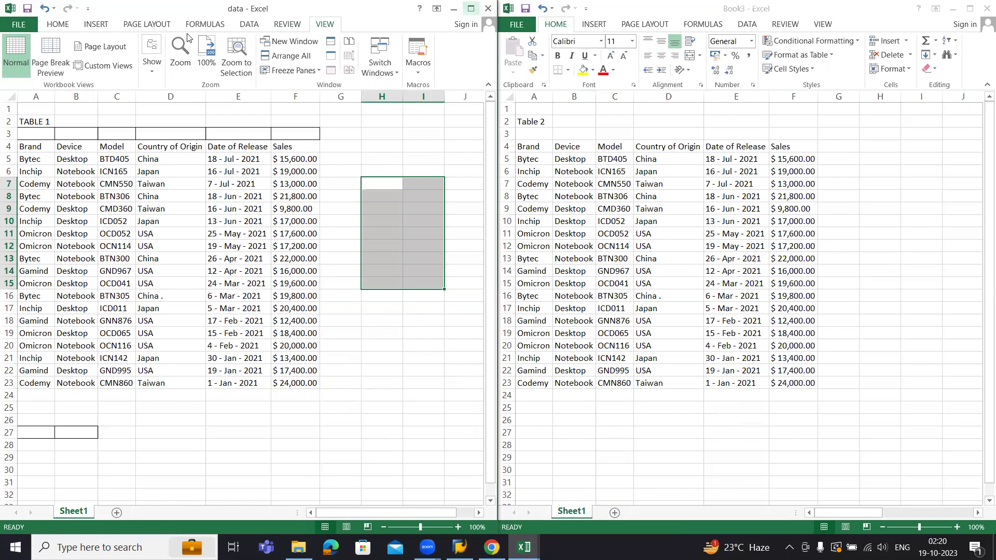
key("super+Up")
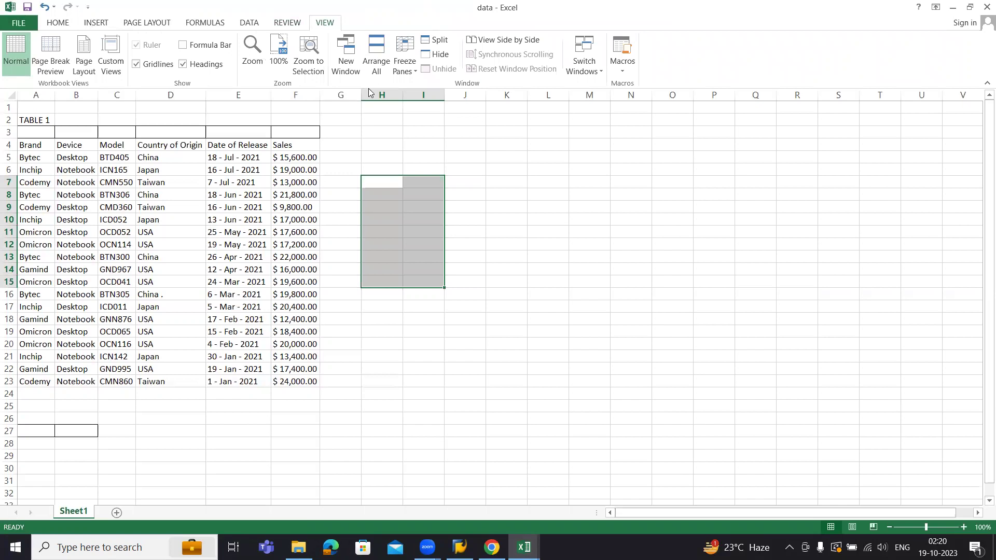
Apply Arrange All with the Horizontal option to put data above Book3
left_click(379, 77)
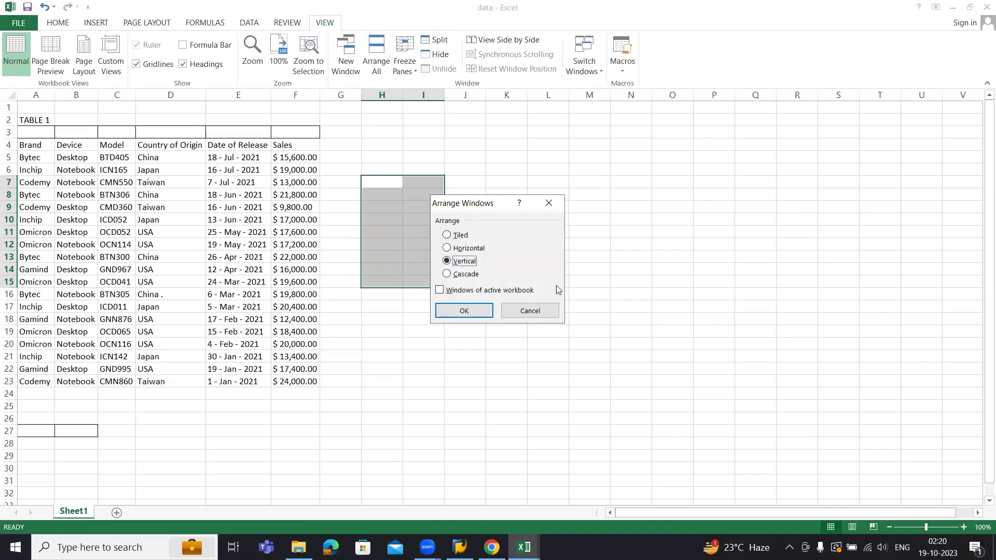
left_click(459, 249)
left_click(463, 311)
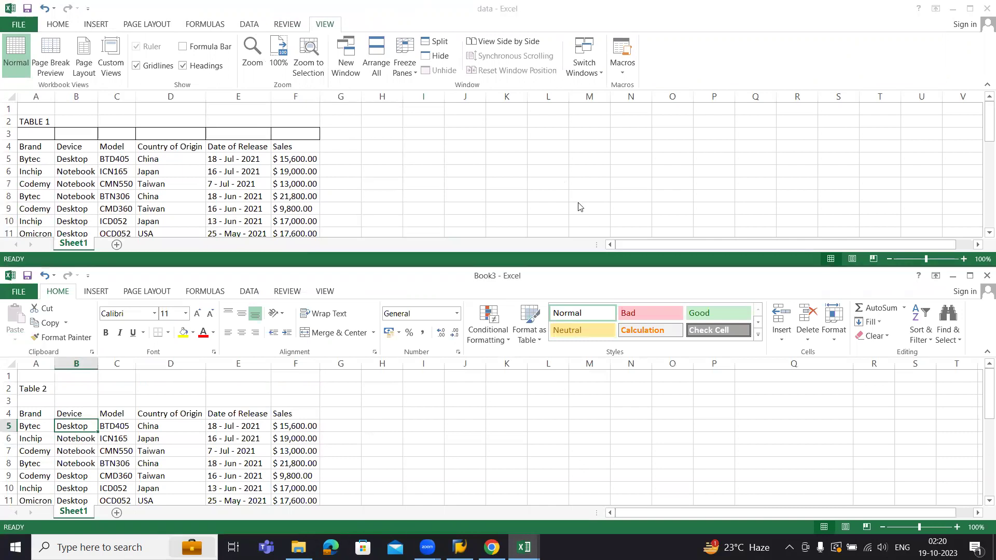
Apply Arrange All with the Tiled option, then select cell I8 in data
left_click(384, 76)
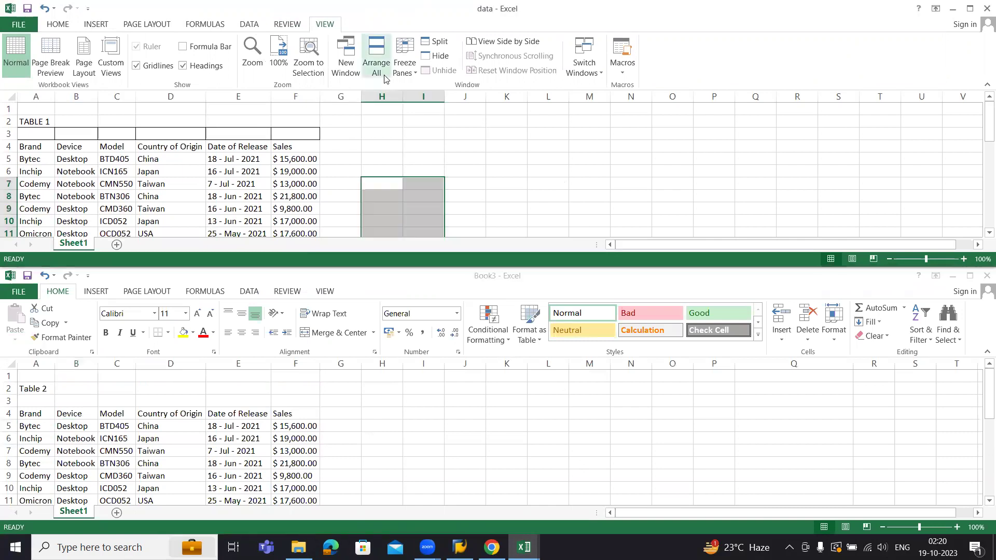
left_click(382, 74)
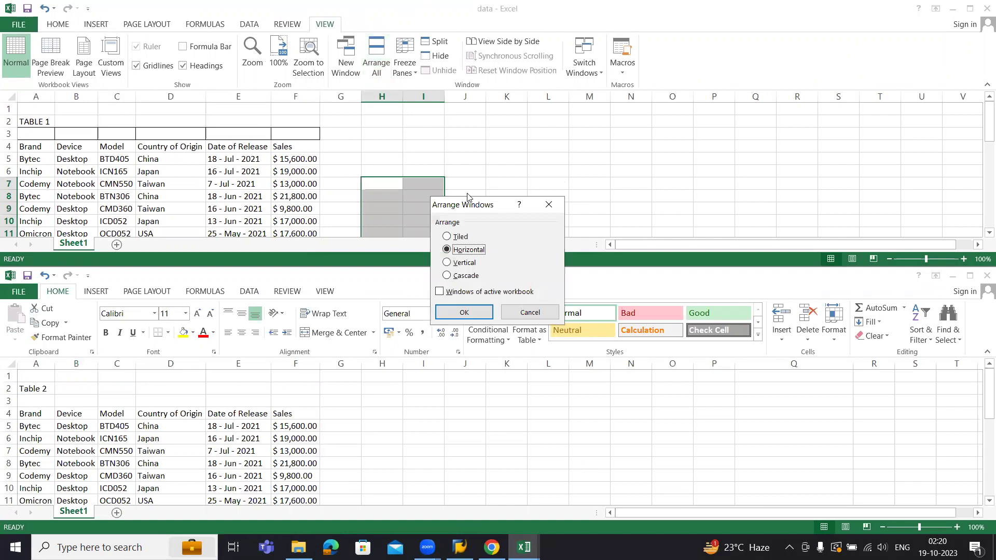
left_click(460, 237)
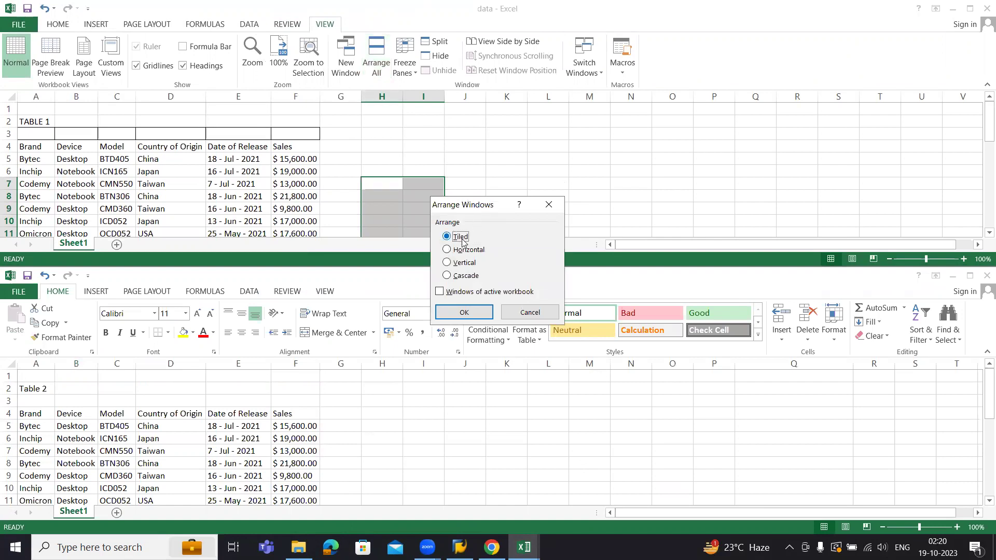
left_click(464, 313)
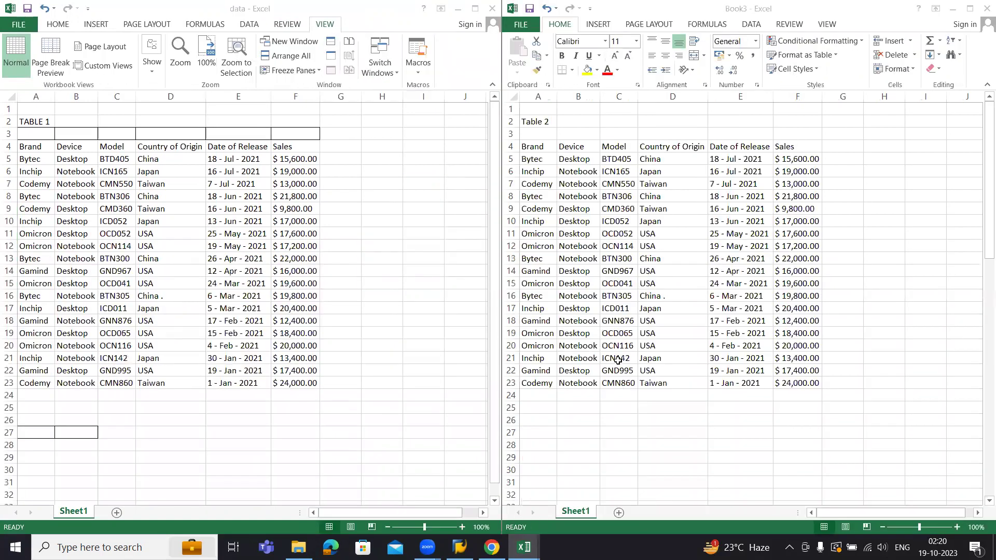
left_click(433, 257)
left_click(431, 194)
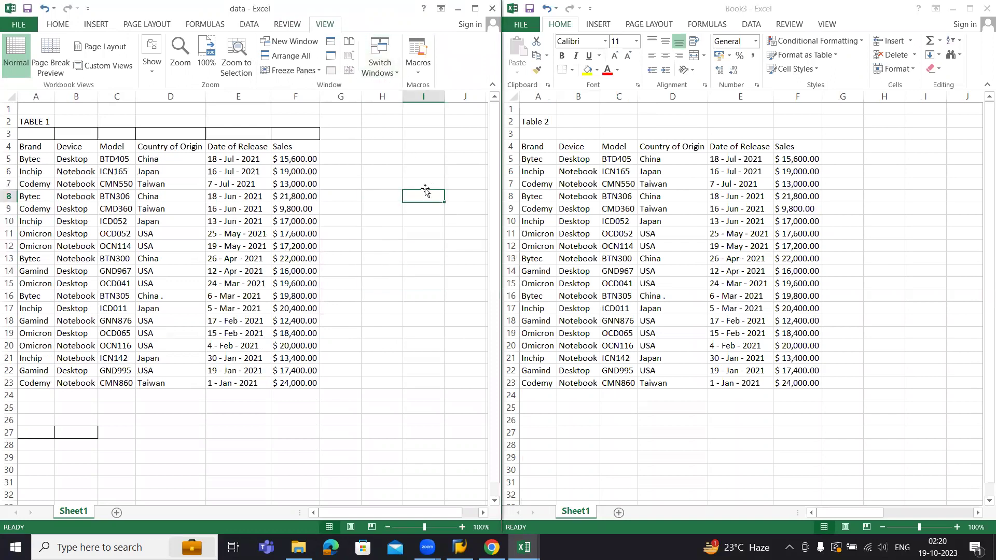
Apply Arrange All with the Cascade option
left_click(293, 57)
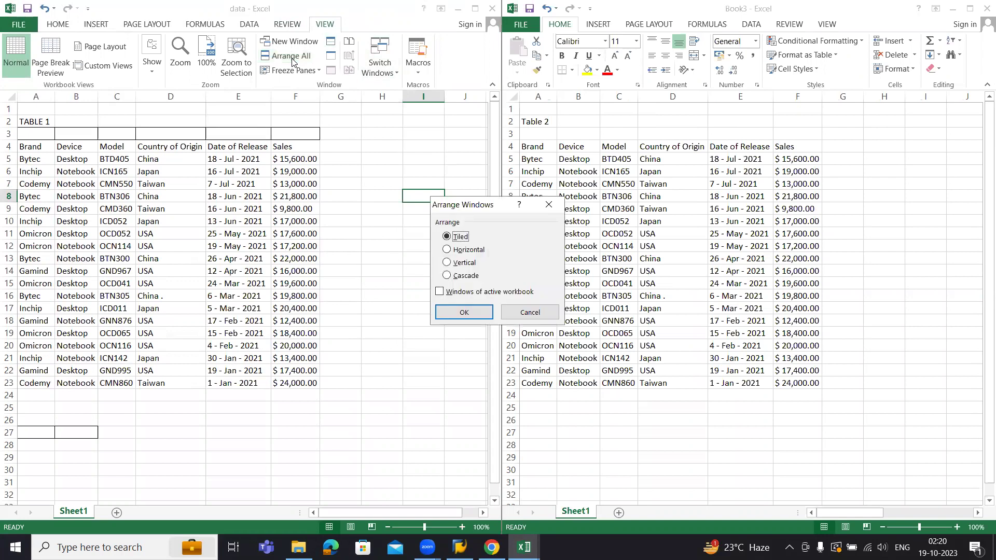
left_click(459, 277)
left_click(464, 312)
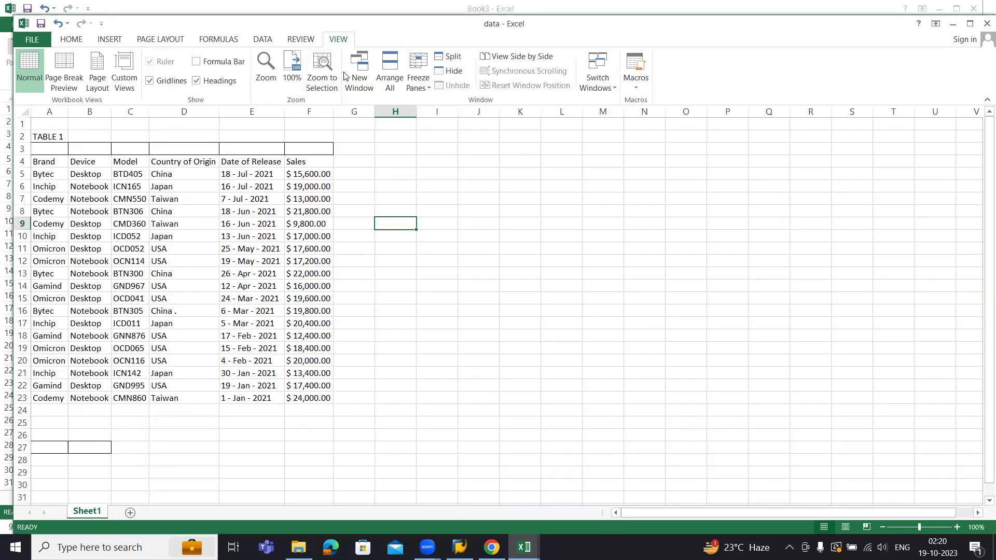
Reapply Arrange All with the Vertical option, then activate the Book3 window
left_click(390, 78)
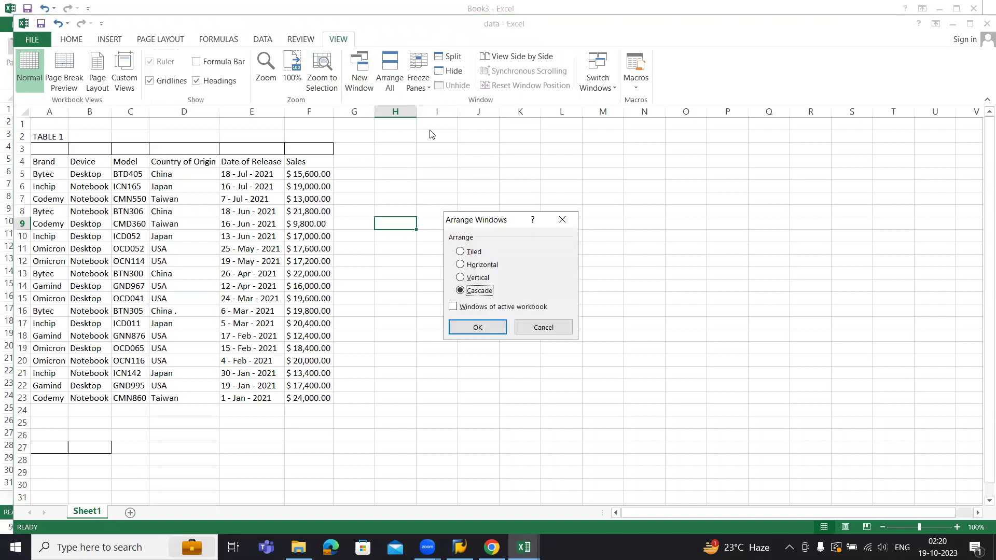
left_click(471, 266)
left_click(472, 278)
left_click(474, 327)
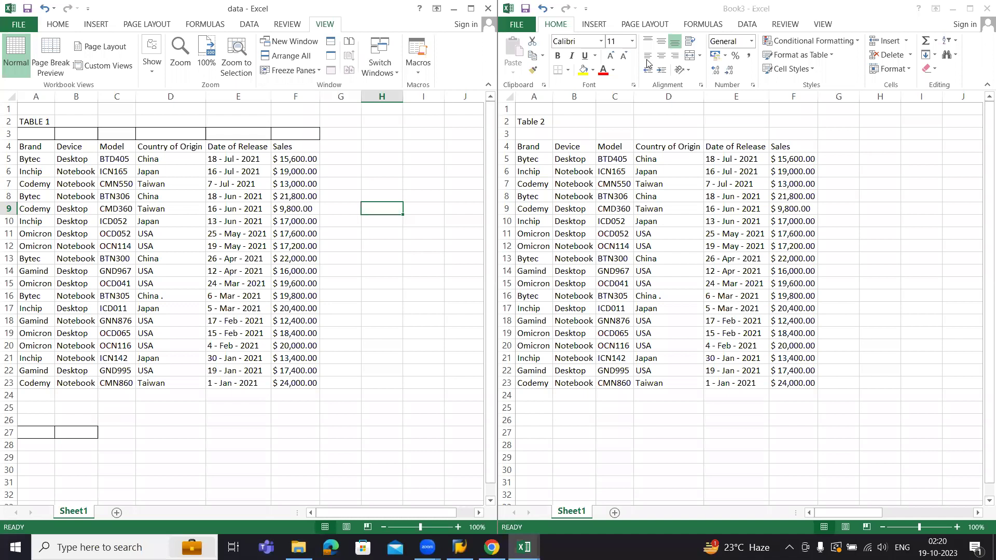
left_click(755, 229)
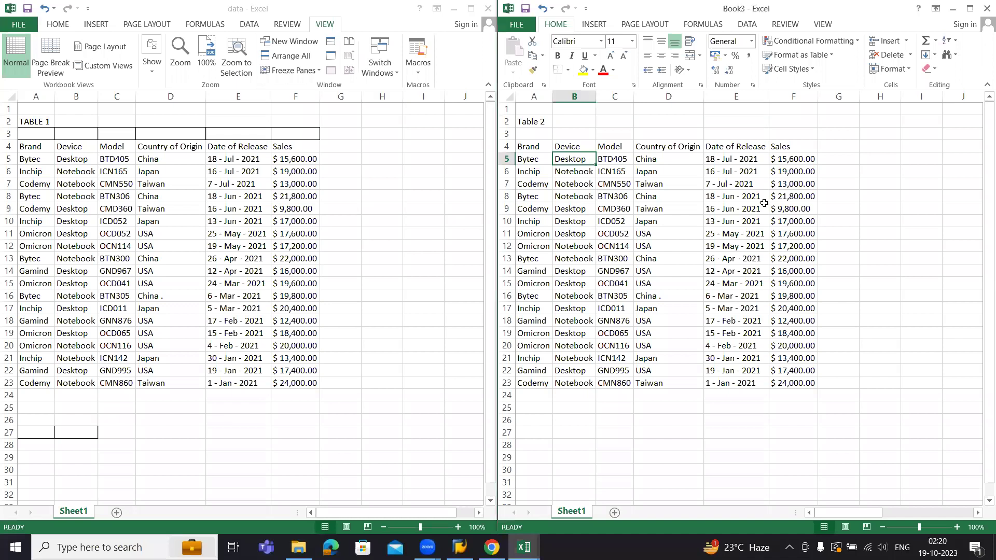